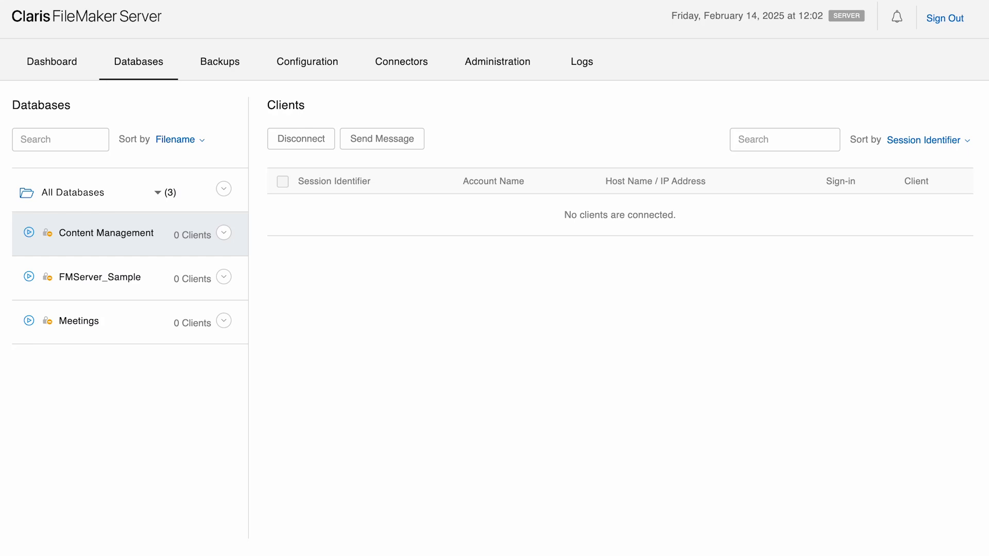
- Close the Content Management database and download a copy of it as a 162 KB zip file
{"action": "left_click", "coordinate": [223, 233]}
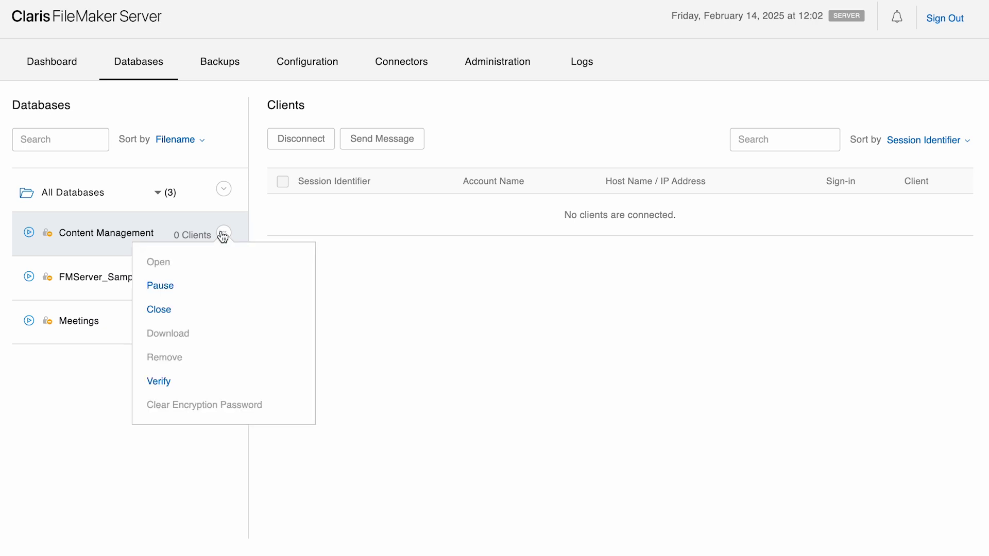
{"action": "left_click", "coordinate": [198, 312]}
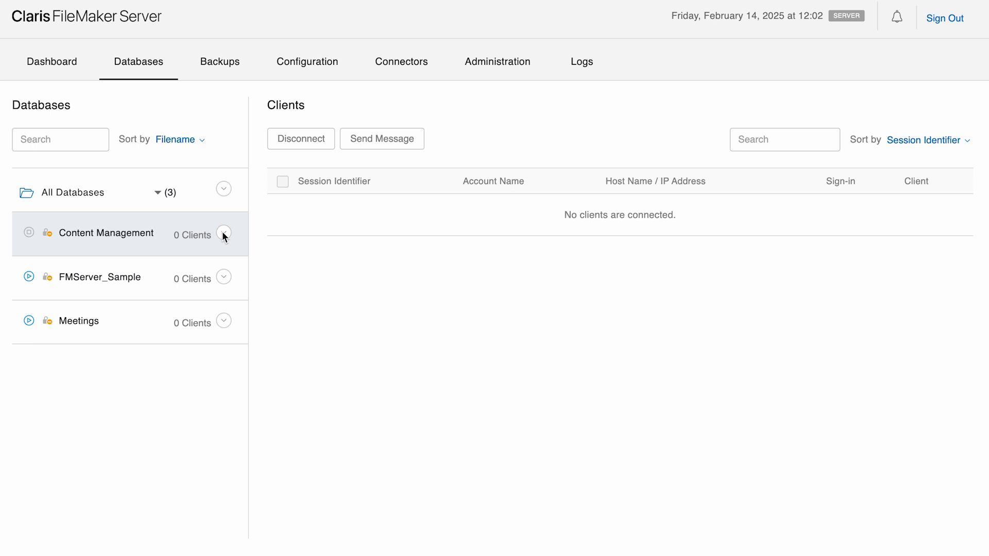
{"action": "left_click", "coordinate": [223, 234]}
{"action": "left_click", "coordinate": [207, 309]}
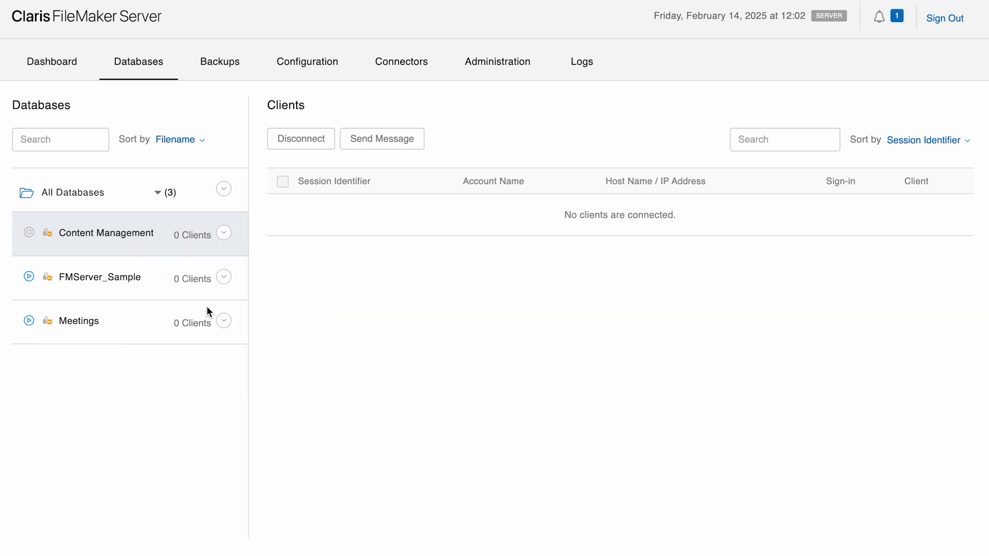
{"action": "left_click", "coordinate": [898, 18]}
{"action": "left_click", "coordinate": [751, 113]}
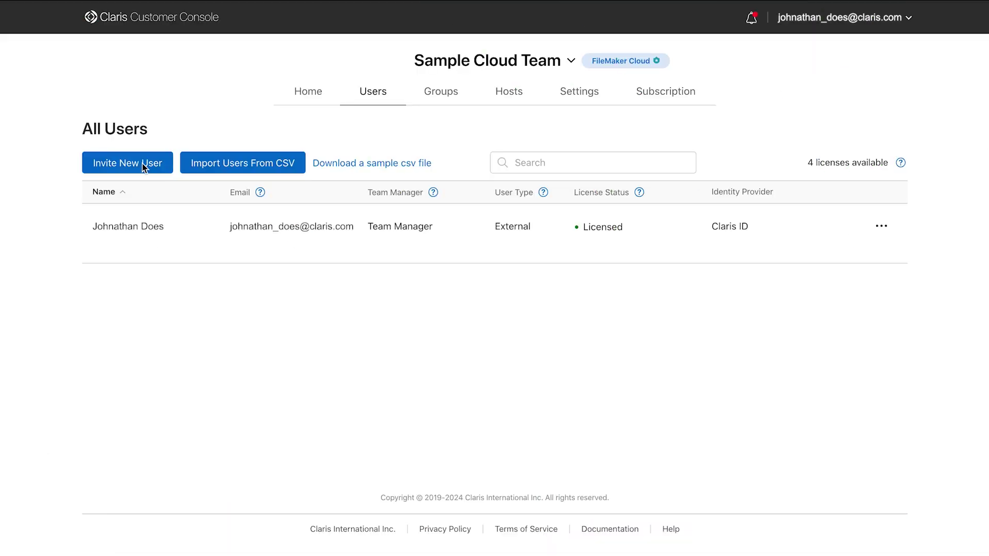
- Invite a new licensed user to Sample Cloud Team by entering their e-mail address
{"action": "left_click", "coordinate": [143, 165]}
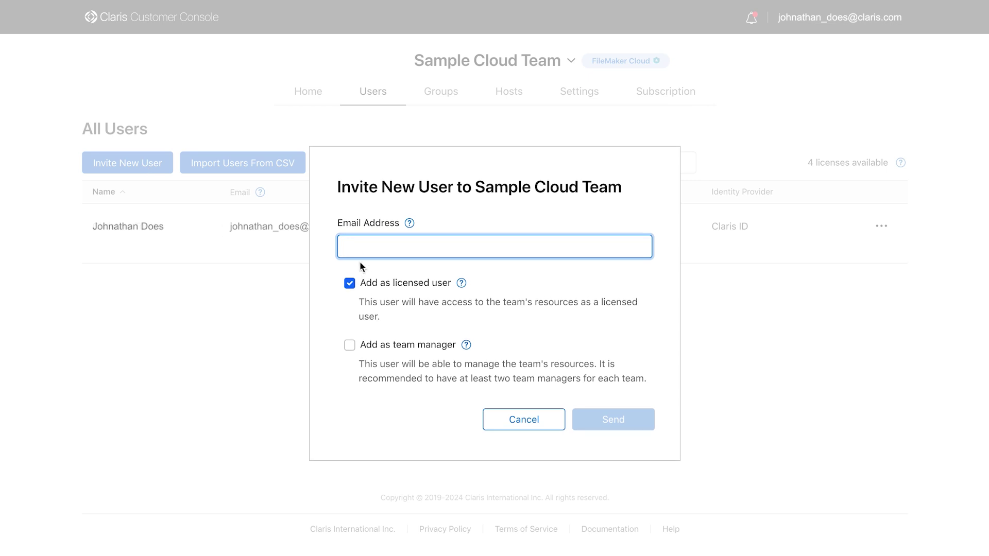
{"action": "type", "text": "exampleuser@"}
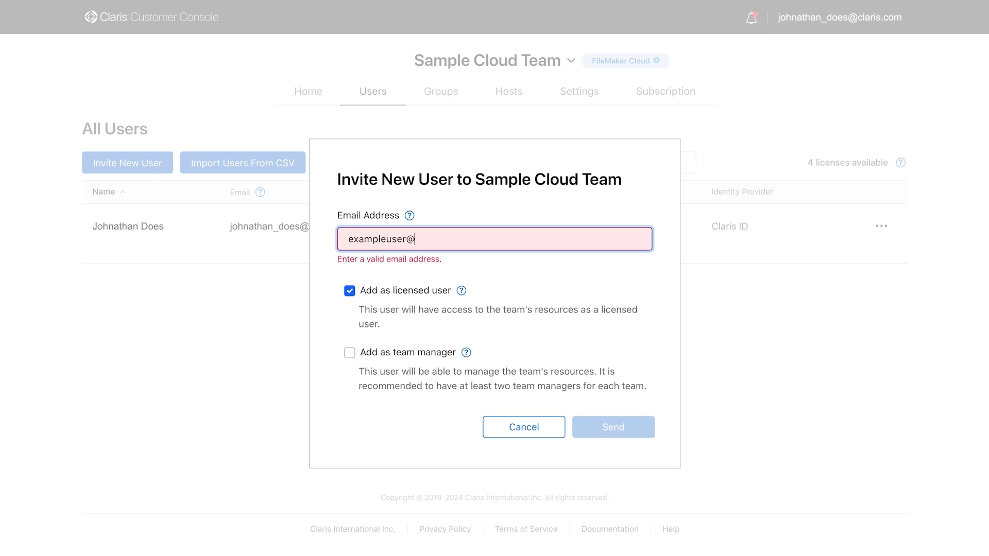
{"action": "type", "text": "example.com"}
{"action": "left_click", "coordinate": [608, 418]}
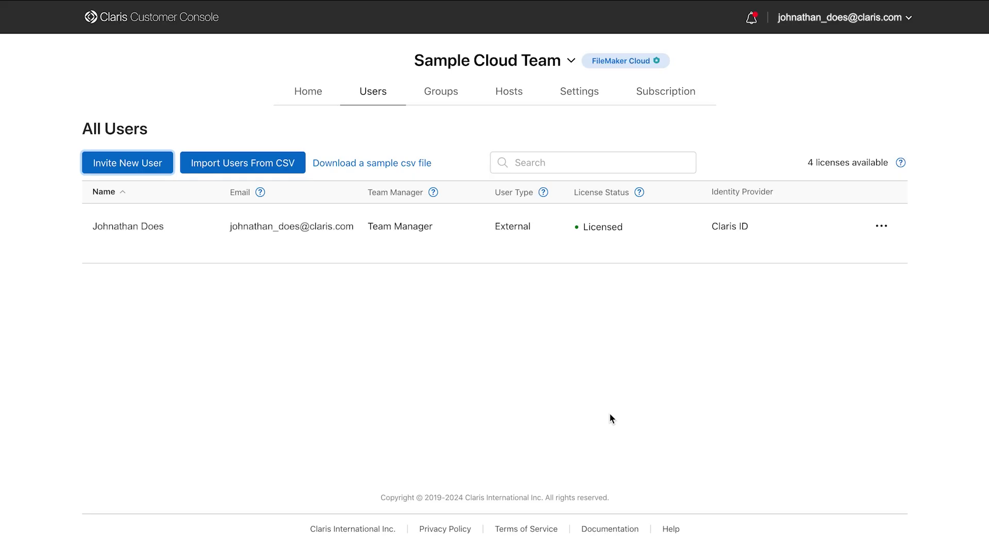
{"action": "left_click", "coordinate": [447, 100]}
- Create a group named 'Users' and add the pending invited user to it
{"action": "left_click", "coordinate": [494, 335]}
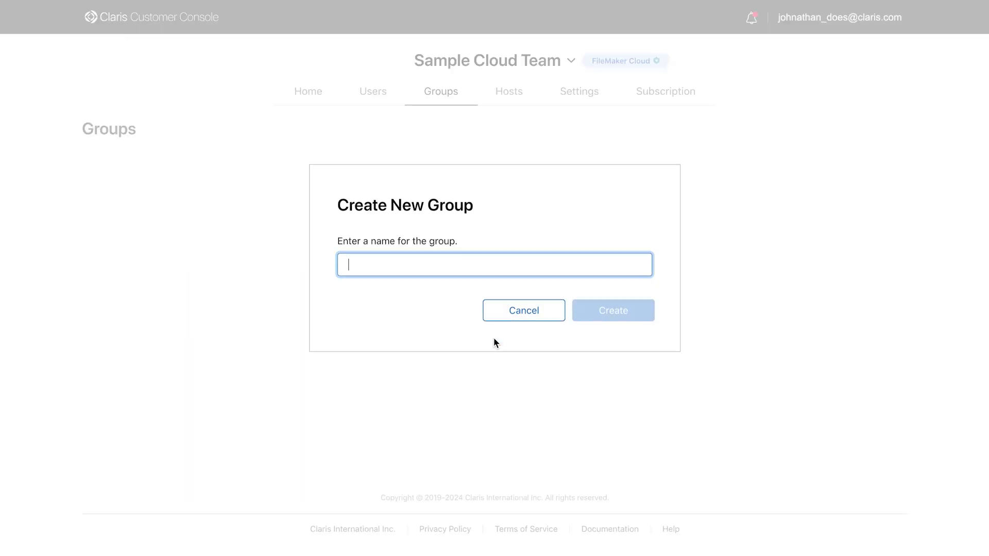
{"action": "type", "text": "Users"}
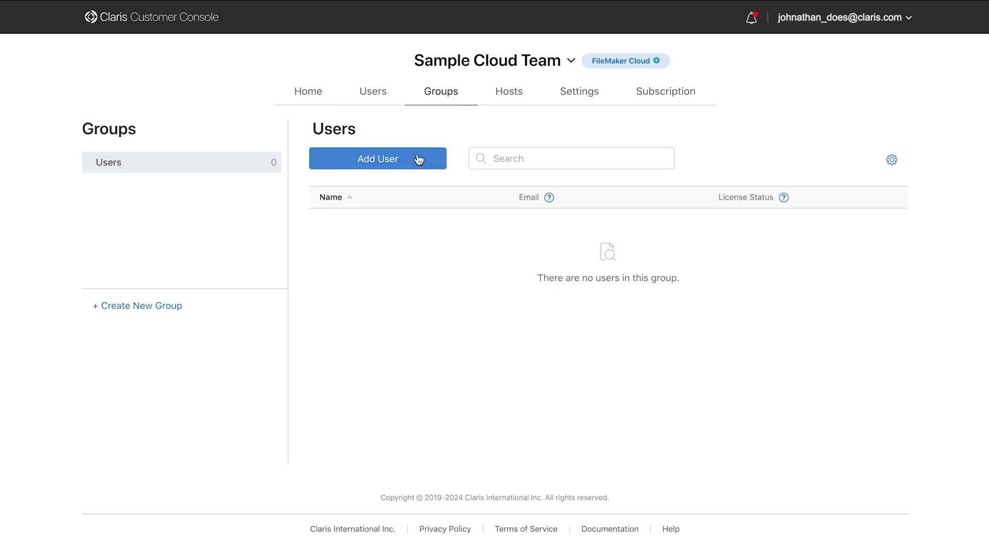
{"action": "left_click", "coordinate": [418, 157]}
{"action": "left_click", "coordinate": [415, 318]}
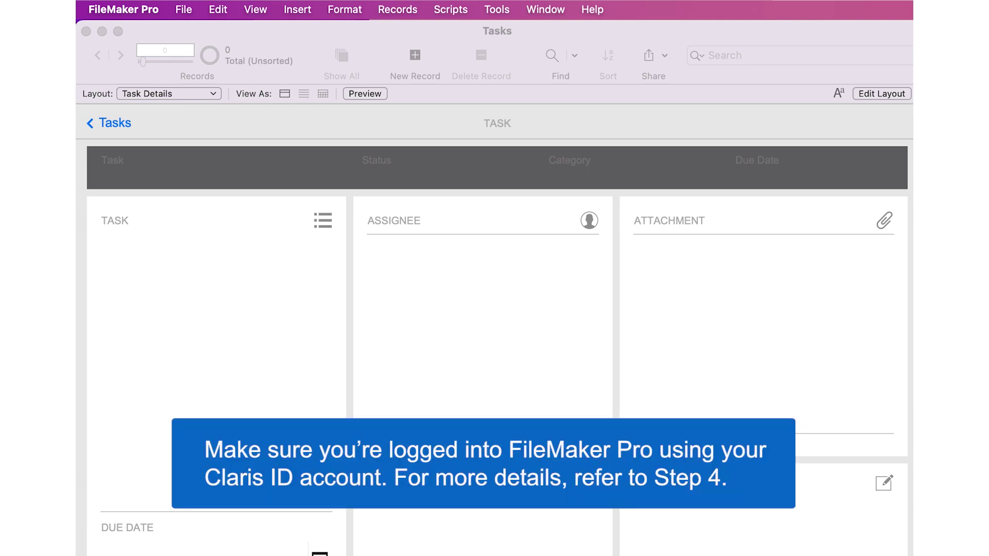
- Open the Manage Security dialog for the Tasks file from File > Manage
{"action": "left_click", "coordinate": [247, 191]}
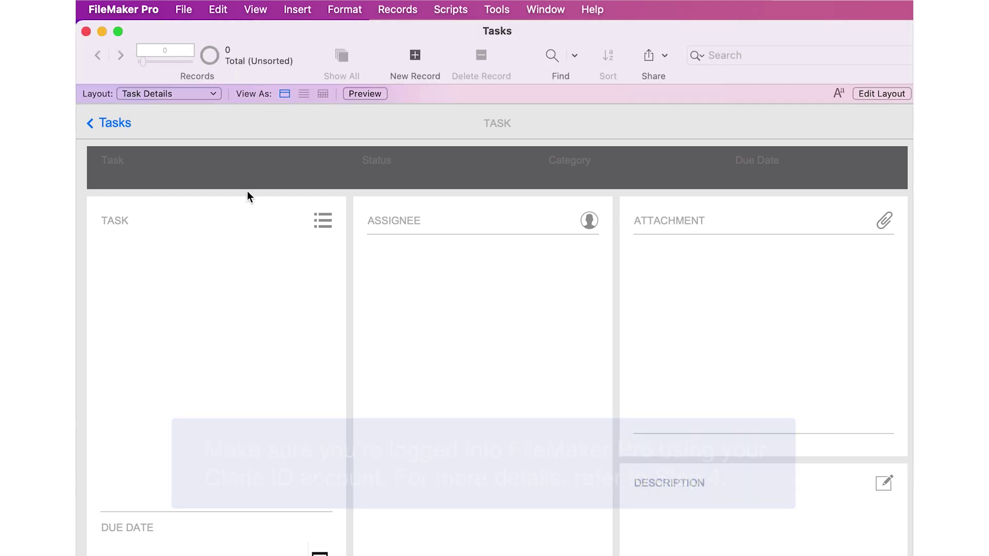
{"action": "left_click", "coordinate": [183, 9]}
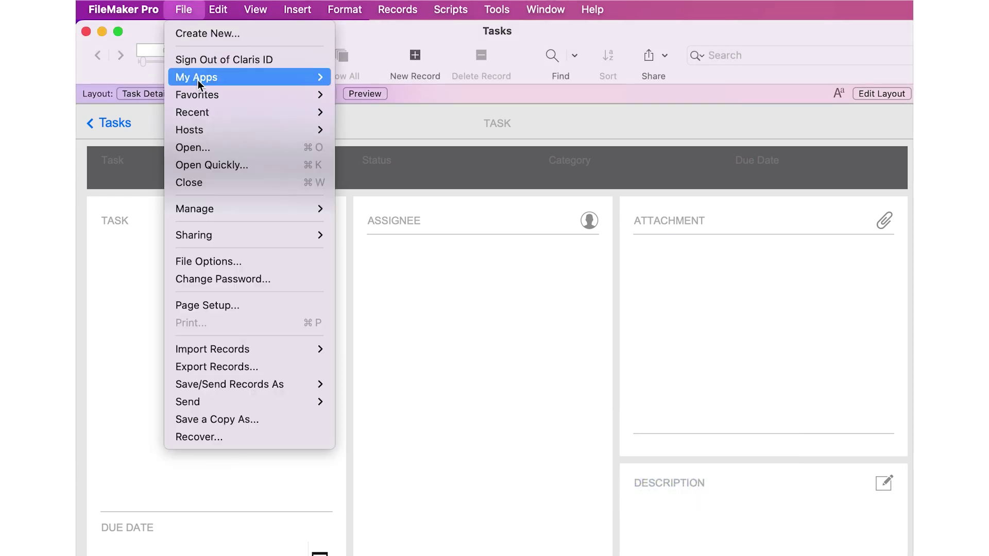
{"action": "mouse_move", "coordinate": [225, 240]}
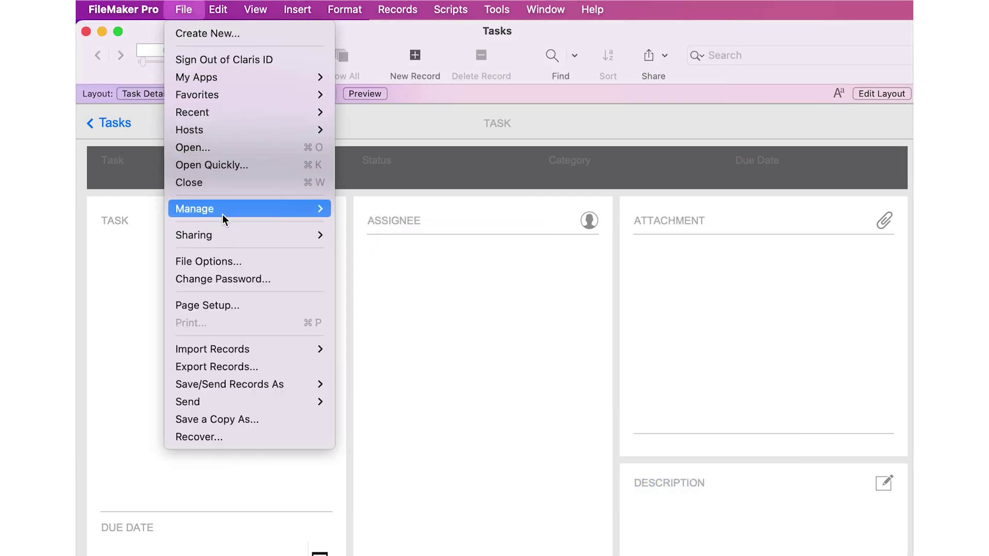
{"action": "mouse_move", "coordinate": [223, 213]}
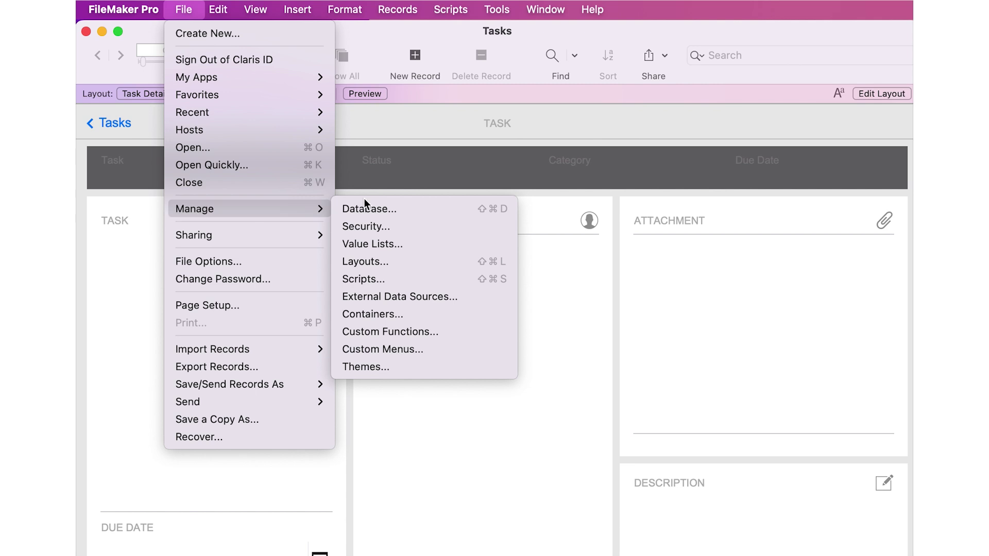
{"action": "left_click", "coordinate": [375, 225]}
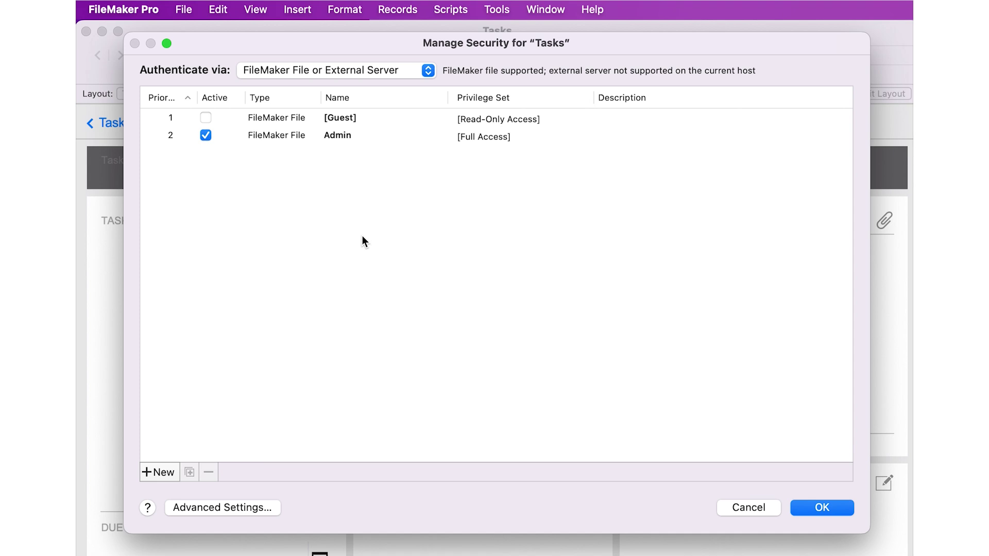
- Add a Claris ID - Sample Cloud Team account for group Users with [Data Entry Only] privileges, and save
{"action": "left_click", "coordinate": [353, 69]}
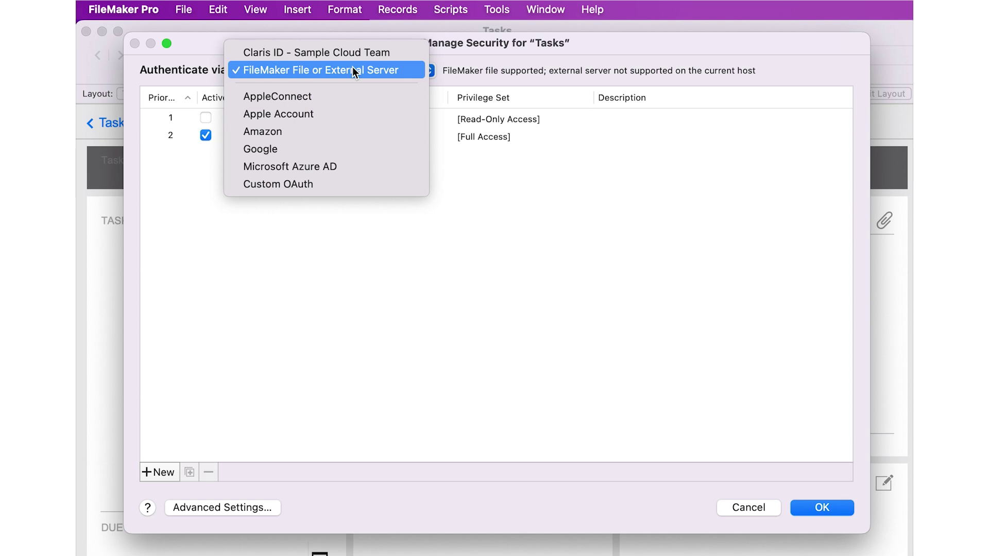
{"action": "left_click", "coordinate": [351, 55]}
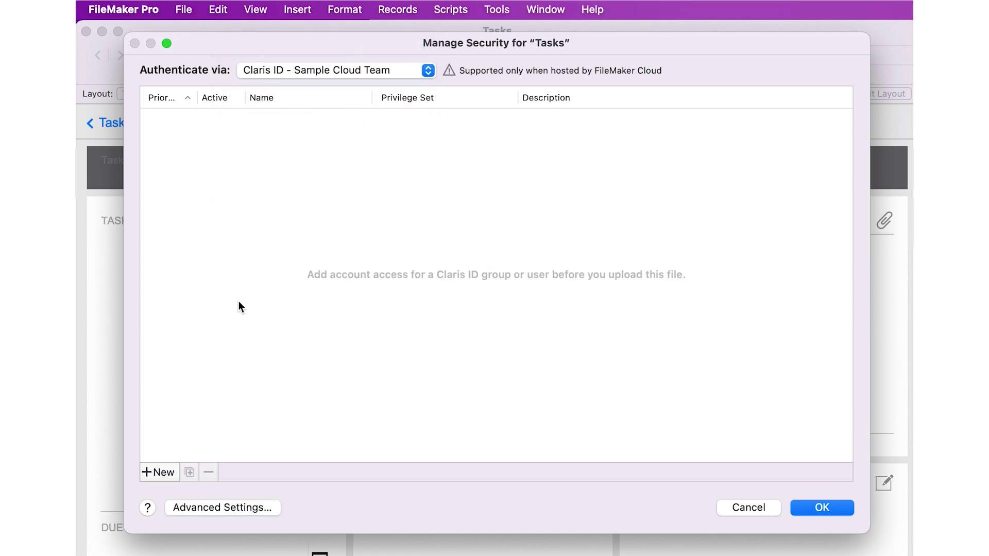
{"action": "left_click", "coordinate": [163, 471]}
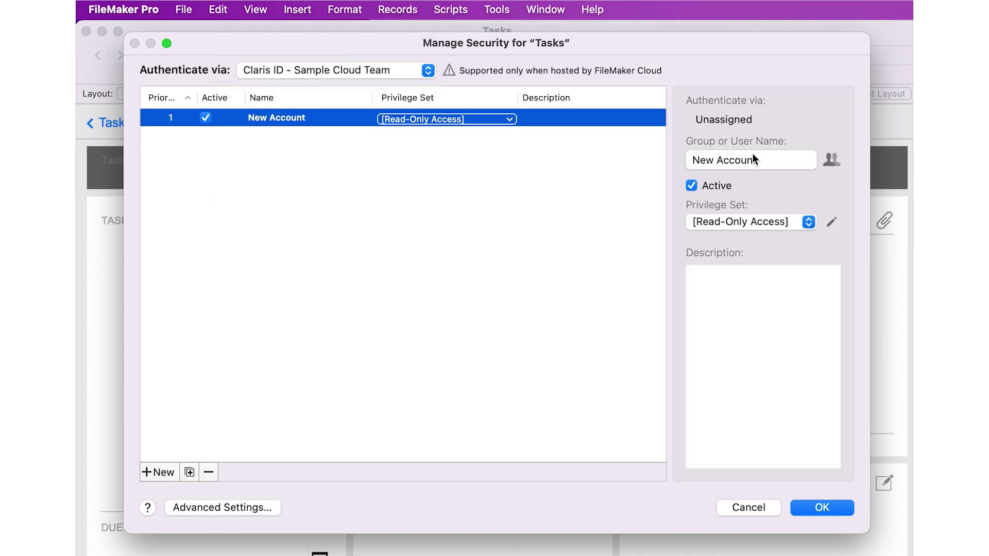
{"action": "left_click", "coordinate": [792, 160]}
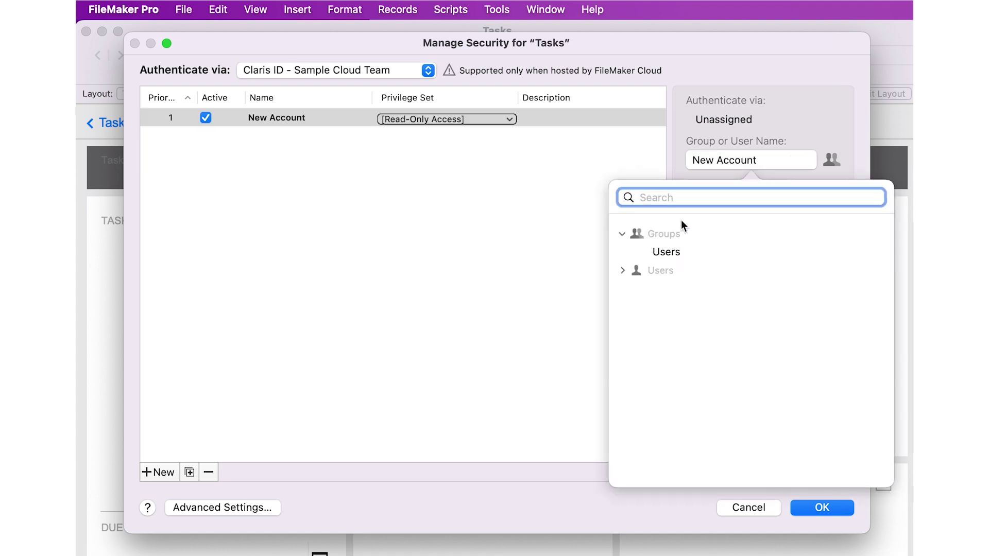
{"action": "left_click", "coordinate": [622, 236]}
{"action": "left_click", "coordinate": [622, 236]}
{"action": "left_click", "coordinate": [676, 255]}
{"action": "left_click", "coordinate": [676, 255]}
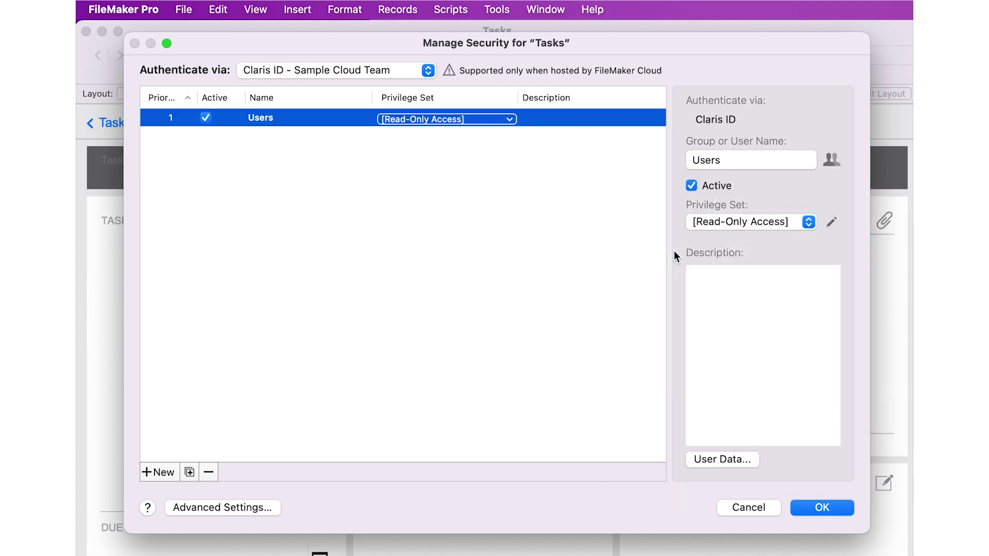
{"action": "left_click", "coordinate": [800, 221]}
{"action": "left_click", "coordinate": [800, 204]}
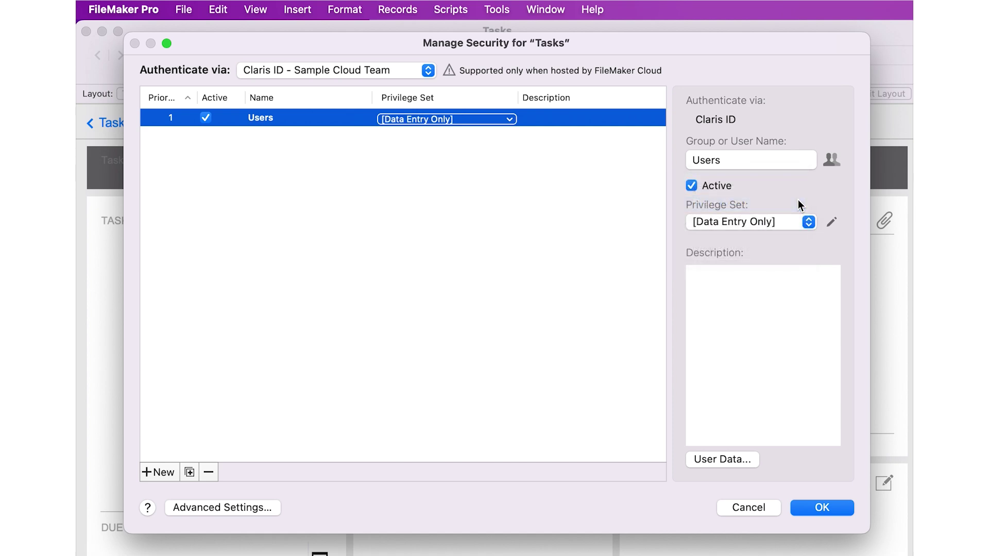
{"action": "left_click", "coordinate": [821, 507]}
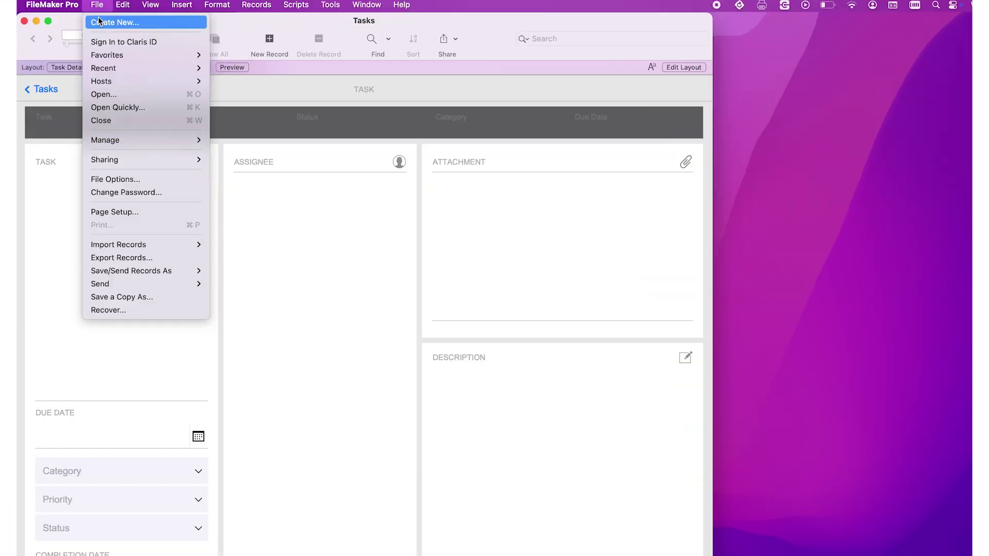
- Sign in to Claris ID with the account e-mail and password
{"action": "left_click", "coordinate": [114, 41]}
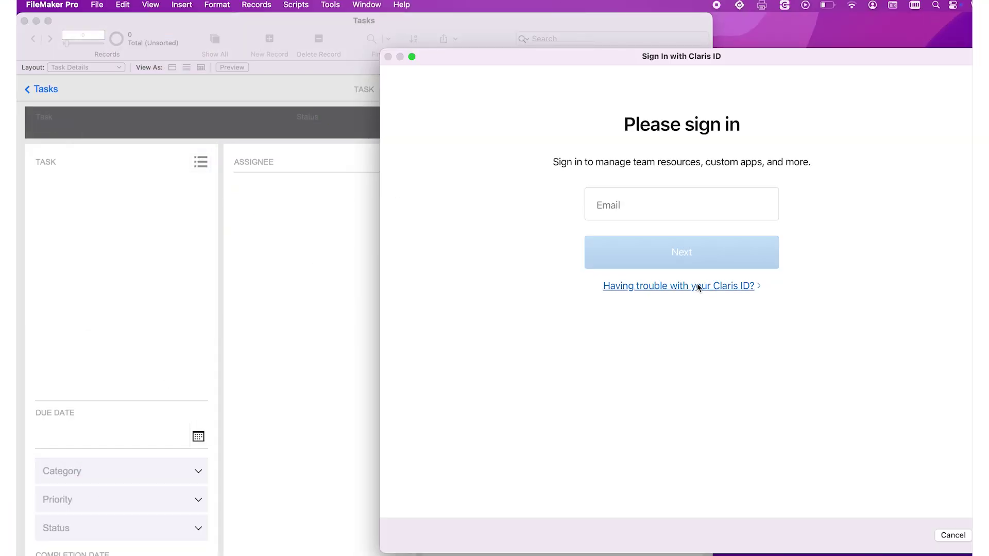
{"action": "left_click", "coordinate": [676, 204]}
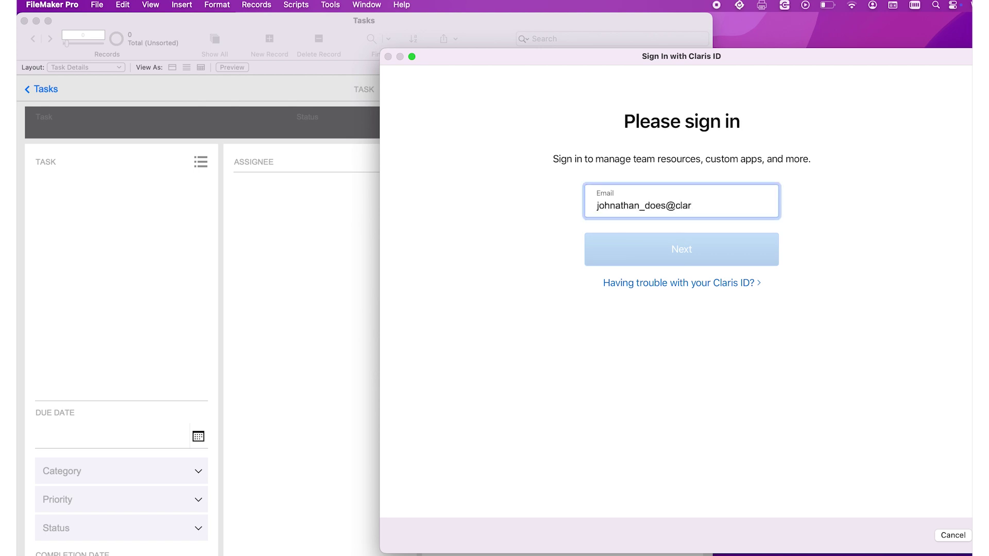
{"action": "key", "text": "Return"}
{"action": "type", "text": "••••••••••••"}
{"action": "left_click", "coordinate": [718, 262]}
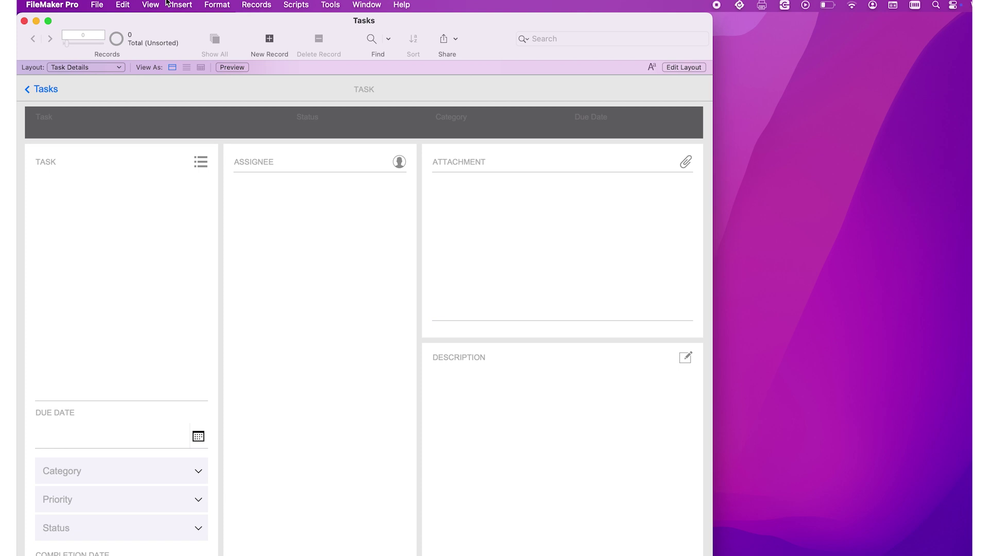
- Start uploading the Tasks file with File > Sharing > Upload to Host
{"action": "left_click", "coordinate": [97, 5]}
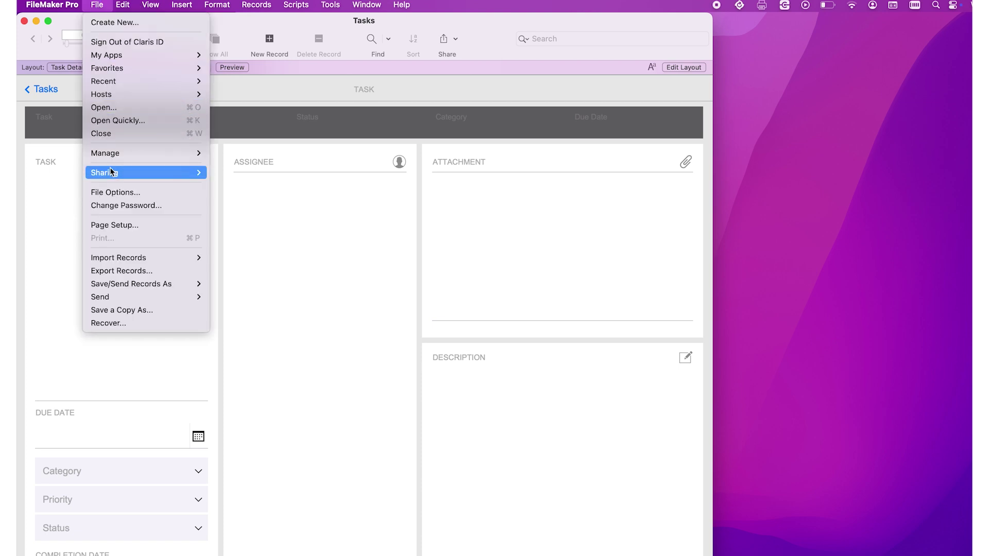
{"action": "mouse_move", "coordinate": [110, 172]}
{"action": "left_click", "coordinate": [239, 175]}
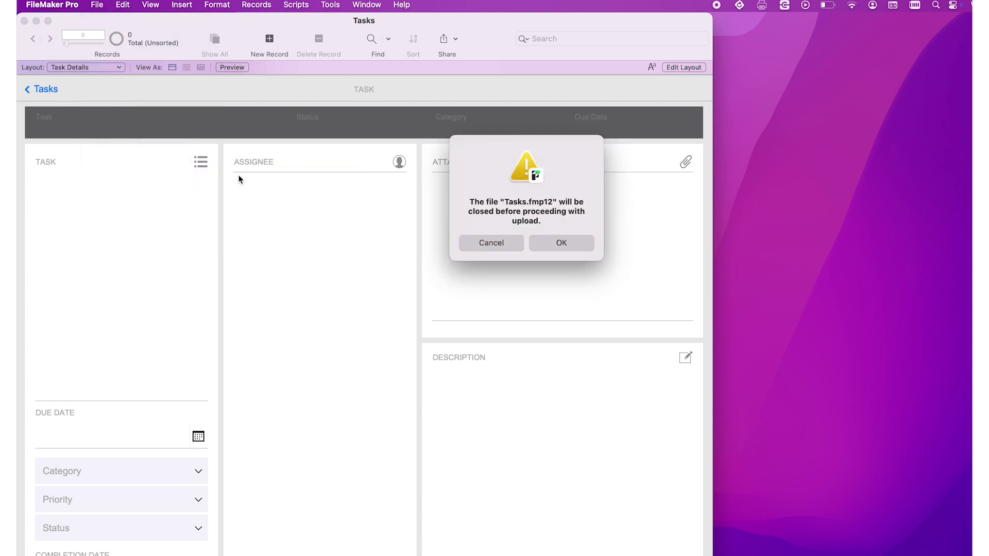
- Close Tasks and upload Tasks.fmp12 to the Sample Cloud Team host
{"action": "left_click", "coordinate": [550, 240]}
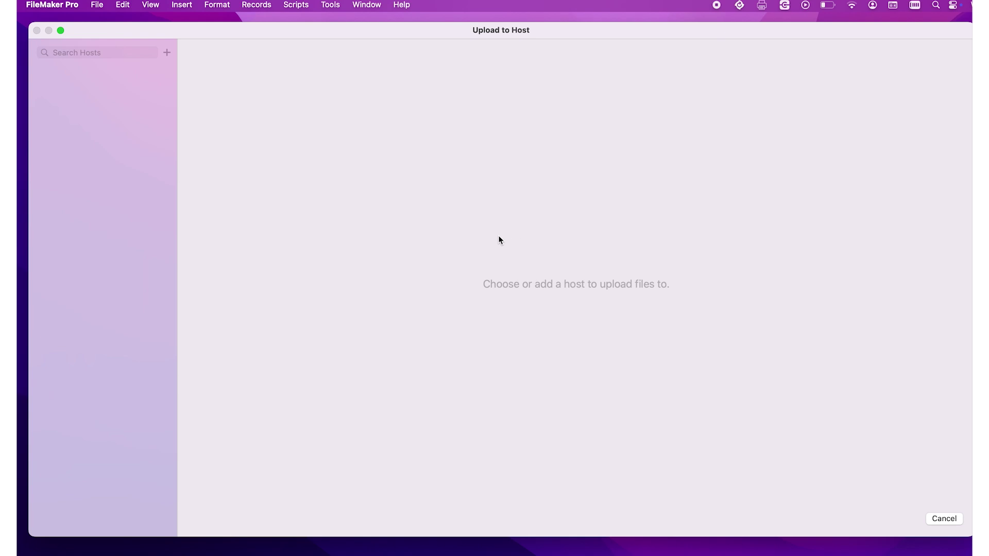
{"action": "left_click", "coordinate": [148, 94]}
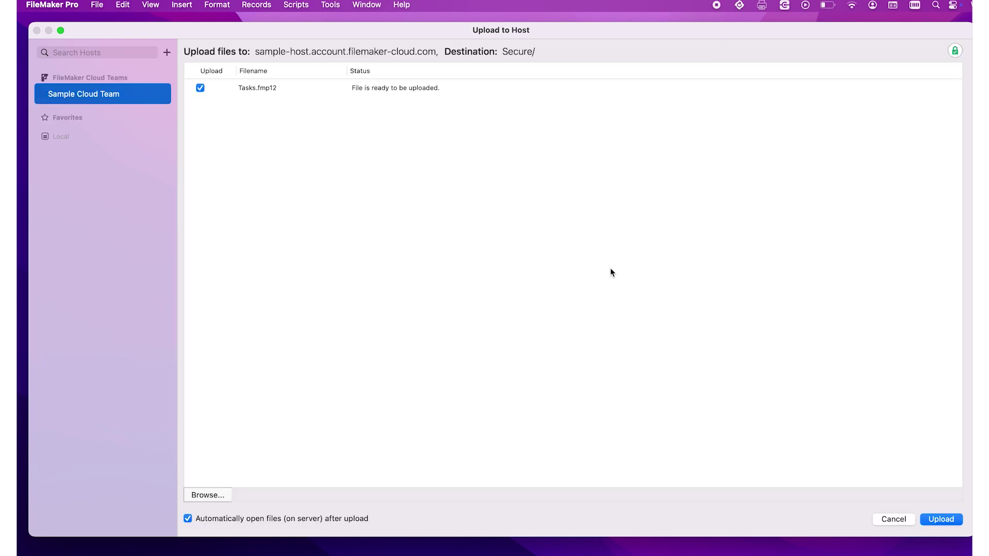
{"action": "left_click", "coordinate": [936, 521]}
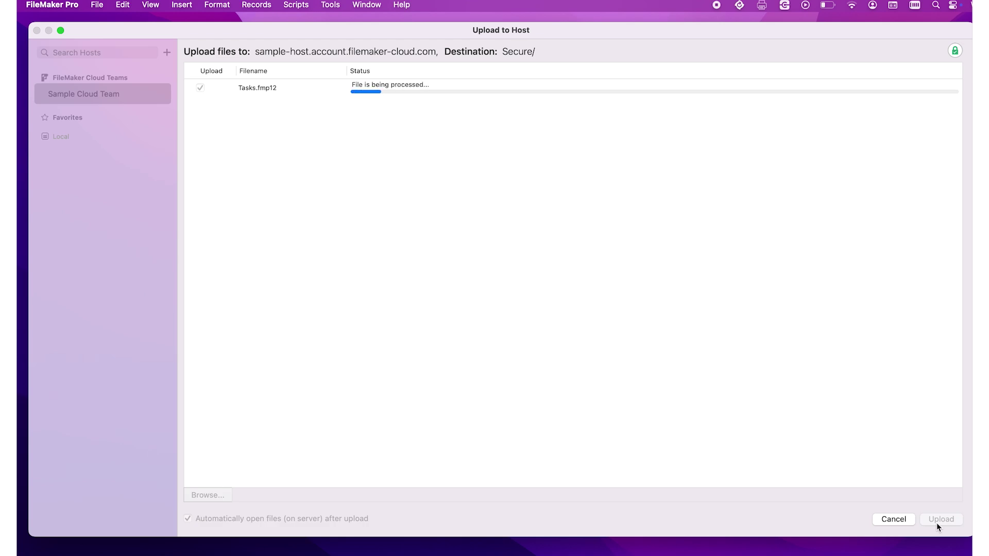